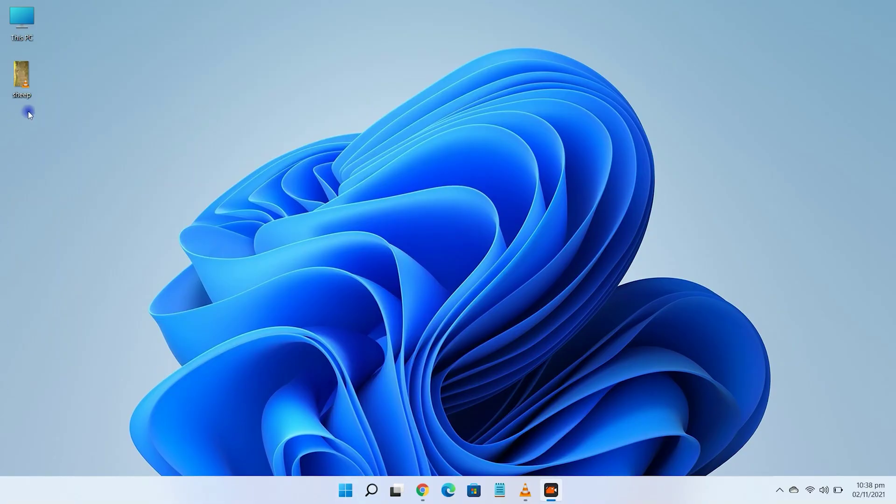
# Step: Play sheep.mp4, toggle it fullscreen and back, then close the player
pyautogui.doubleClick(29, 86)
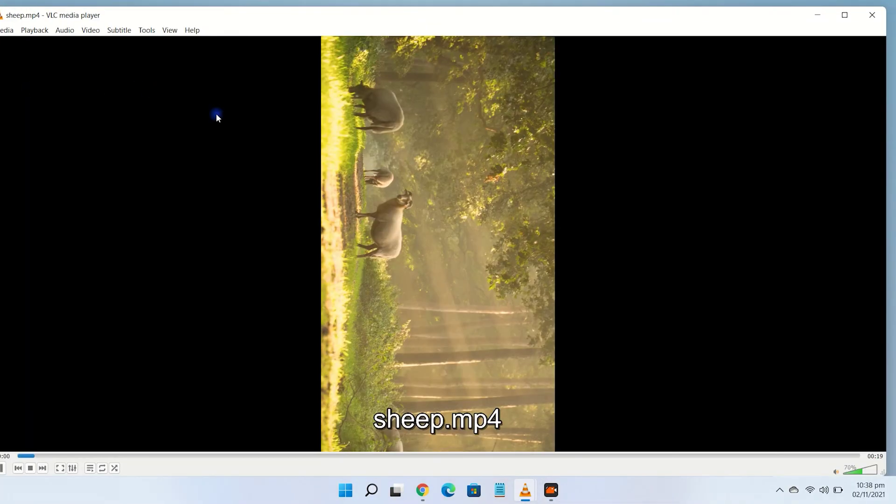
pyautogui.doubleClick(505, 253)
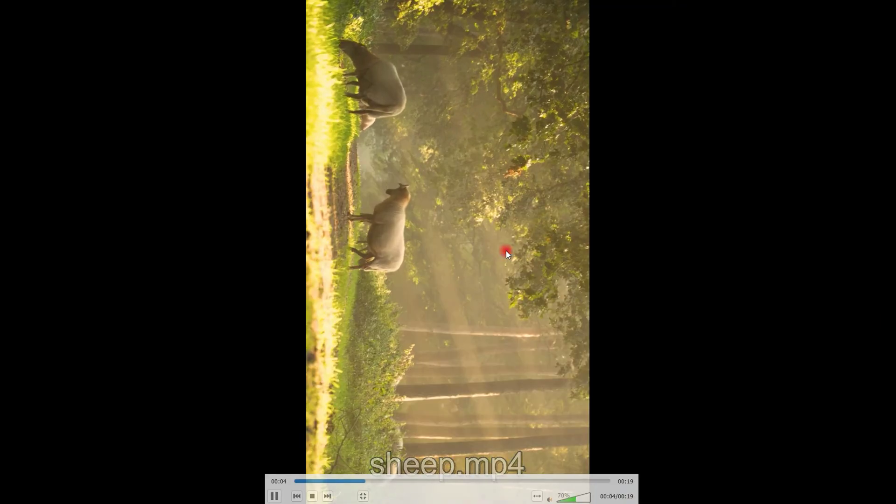
pyautogui.doubleClick(507, 249)
pyautogui.click(871, 15)
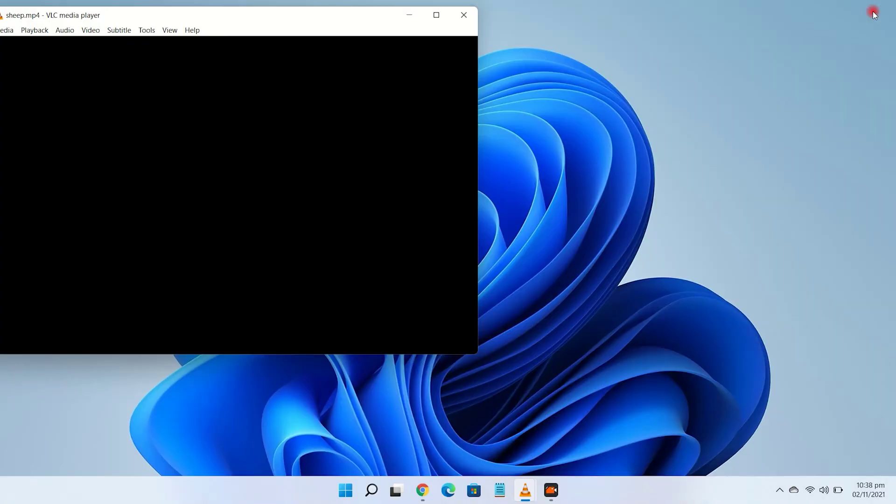
# Step: Reopen sheep.mp4 and move the player window beside the desktop icons
pyautogui.doubleClick(33, 85)
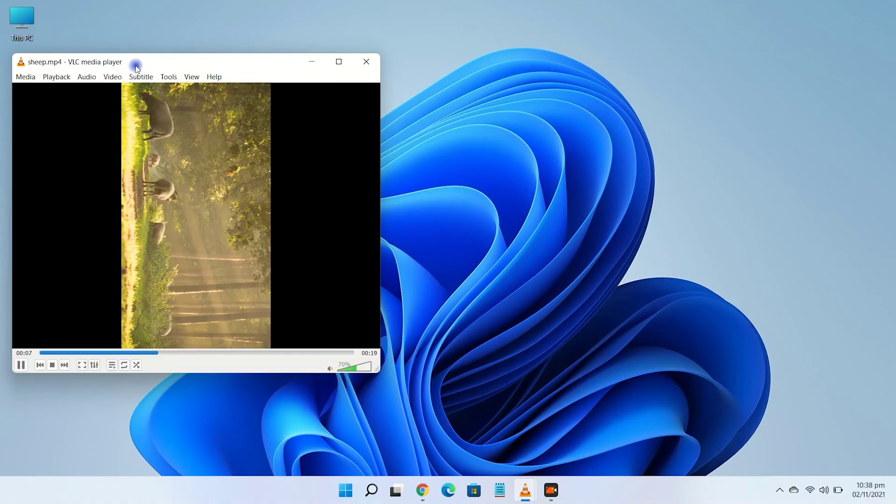
pyautogui.moveTo(136, 66); pyautogui.dragTo(182, 85)
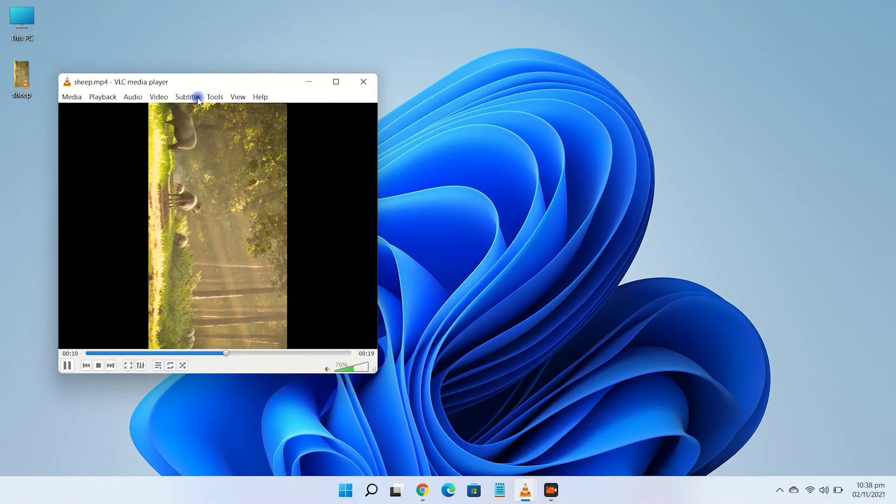
# Step: Open Tools > Effects and Filters at the Video Effects Geometry settings
pyautogui.click(218, 96)
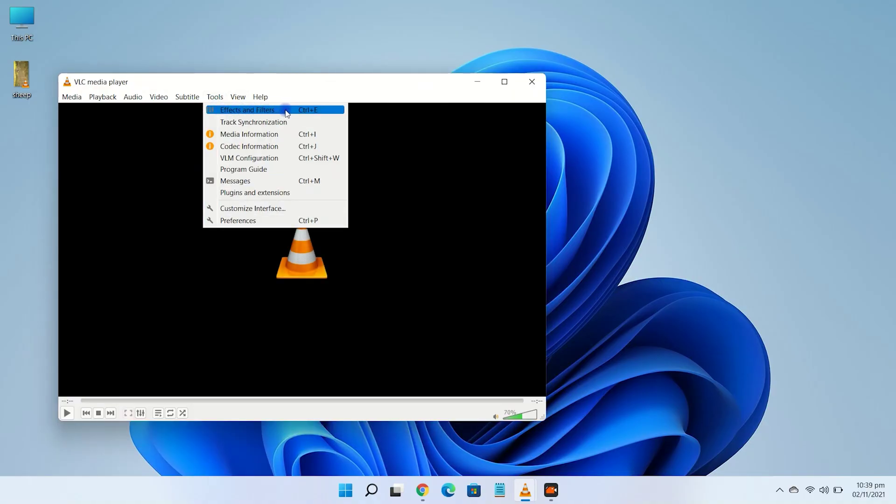
pyautogui.click(287, 114)
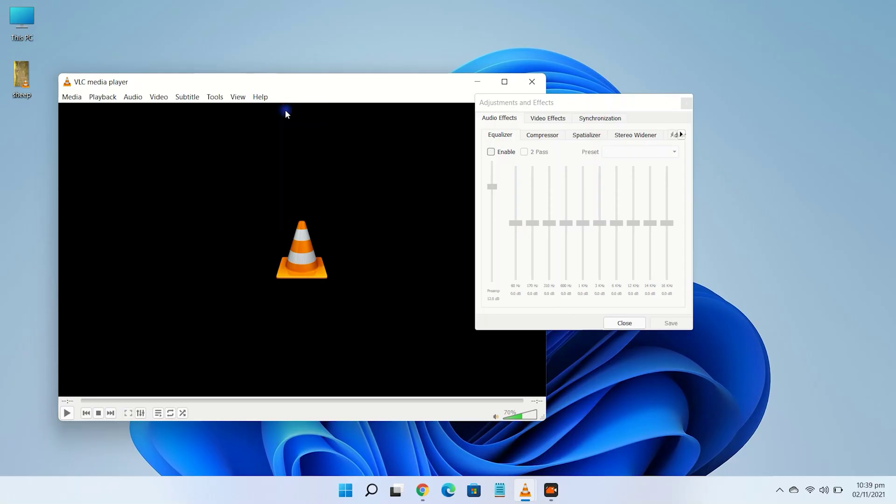
pyautogui.click(552, 118)
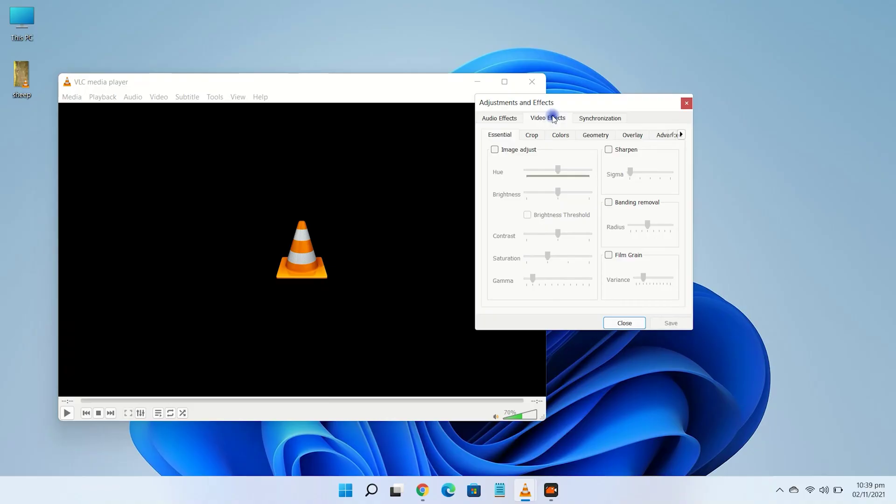
pyautogui.click(595, 138)
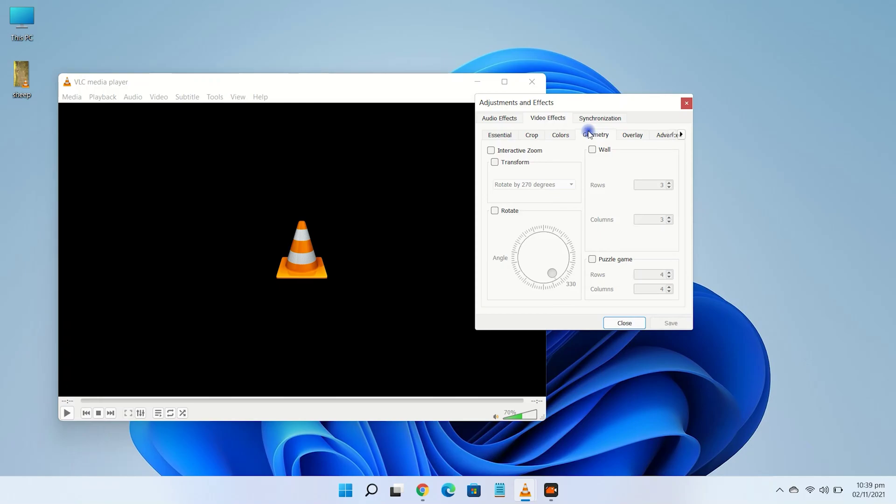
# Step: Enable Transform and preview rotations, settling on Rotate by 270 degrees for landscape playback
pyautogui.click(495, 162)
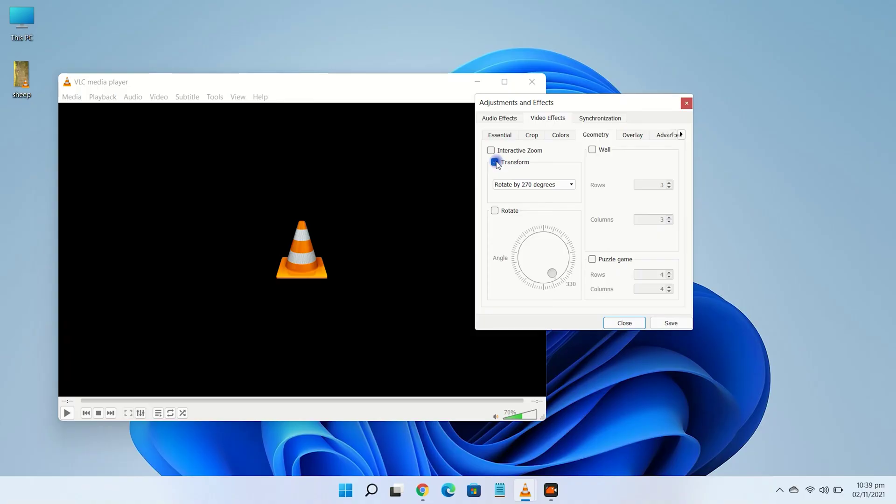
pyautogui.click(533, 185)
pyautogui.click(532, 185)
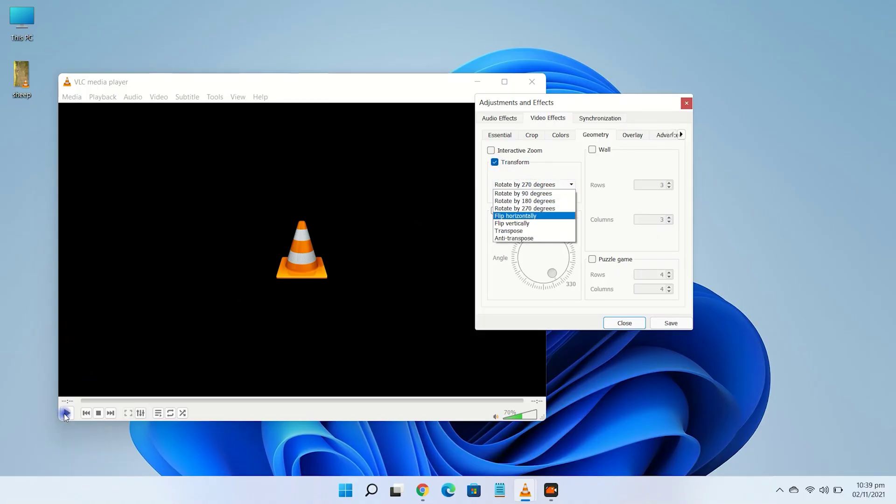
pyautogui.click(65, 414)
pyautogui.click(530, 187)
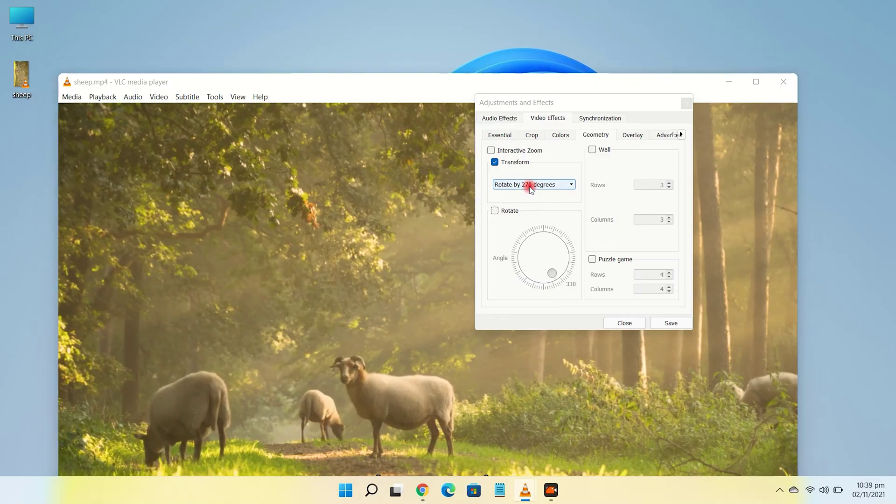
pyautogui.click(531, 198)
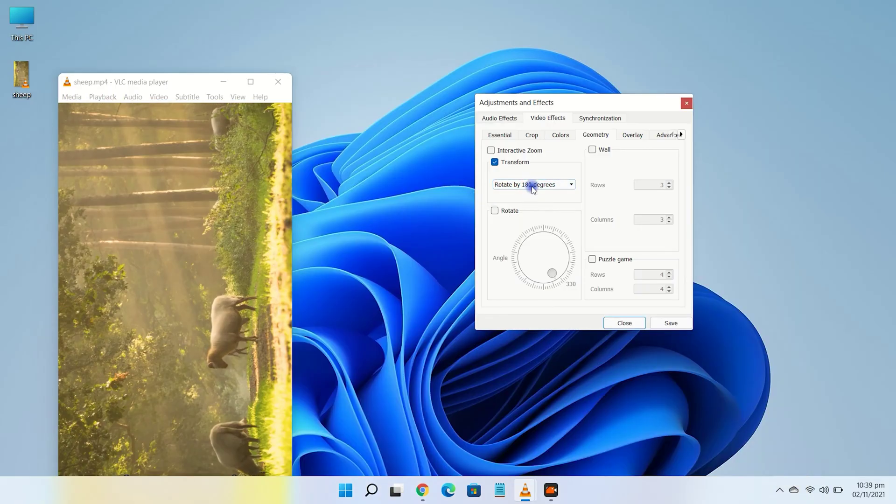
pyautogui.click(532, 186)
pyautogui.click(533, 207)
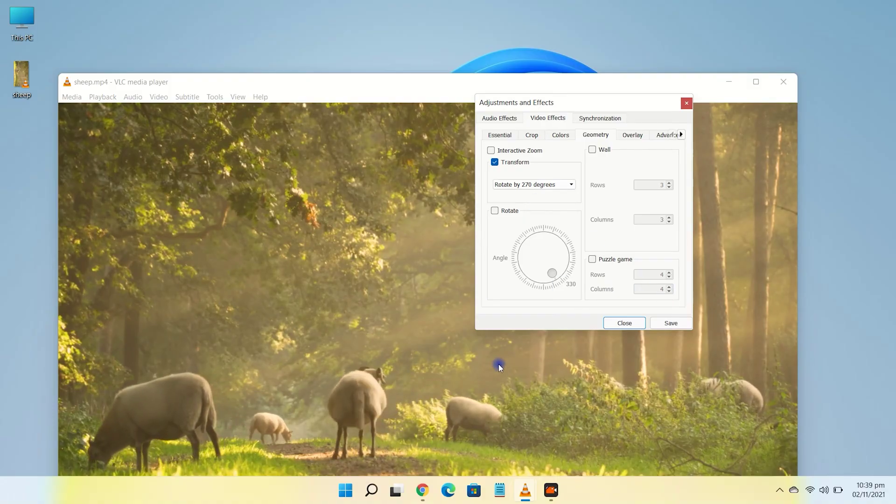
# Step: Move and shrink the player window, then save the 270-degree rotation setting
pyautogui.moveTo(150, 81); pyautogui.dragTo(150, 35)
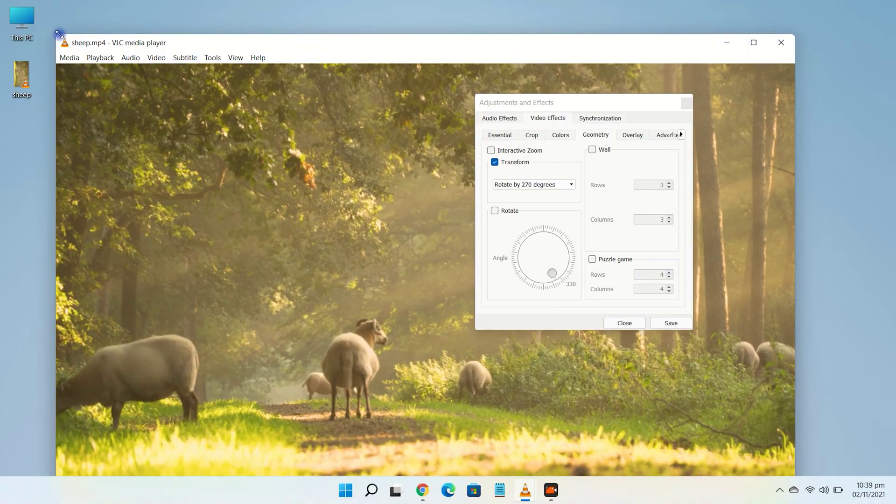
pyautogui.moveTo(60, 35)
pyautogui.mouseDown()
pyautogui.moveTo(280, 132)
pyautogui.moveTo(147, 65)
pyautogui.moveTo(53, 37)
pyautogui.mouseUp()
pyautogui.click(664, 323)
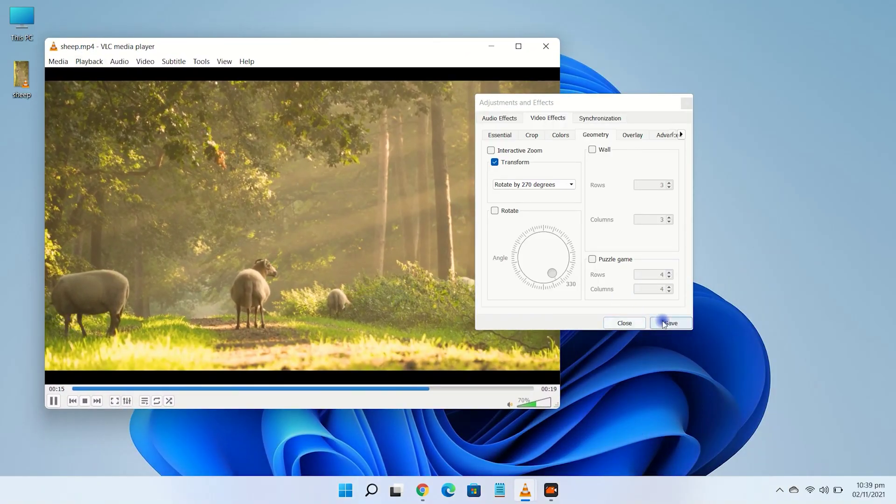
pyautogui.click(665, 323)
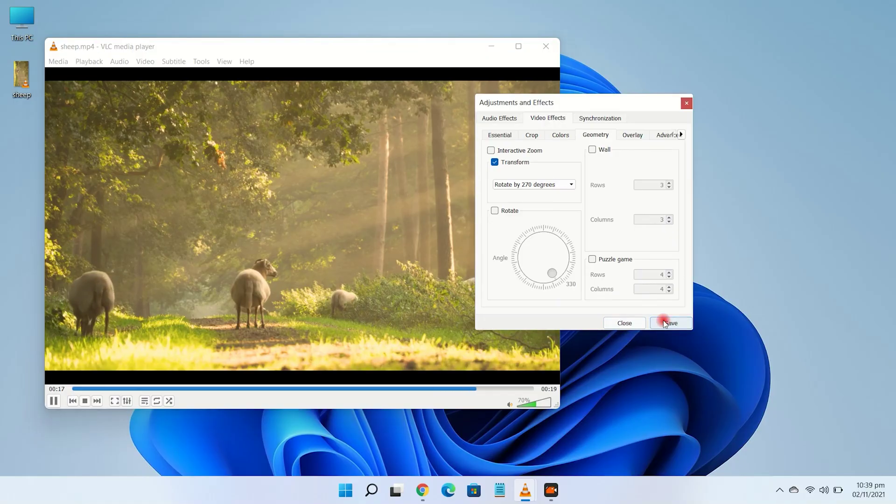
# Step: Close the effects dialog, then play the rotated video and pause it at 00:10 in a smaller window
pyautogui.click(624, 323)
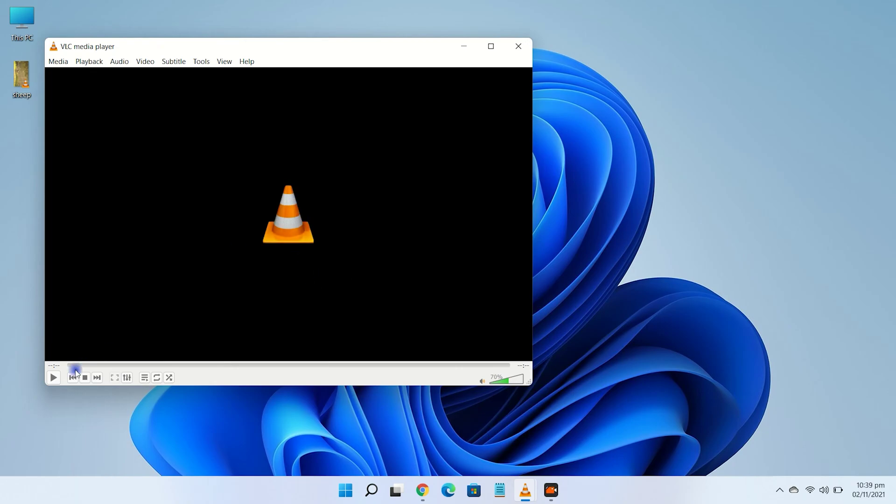
pyautogui.click(56, 378)
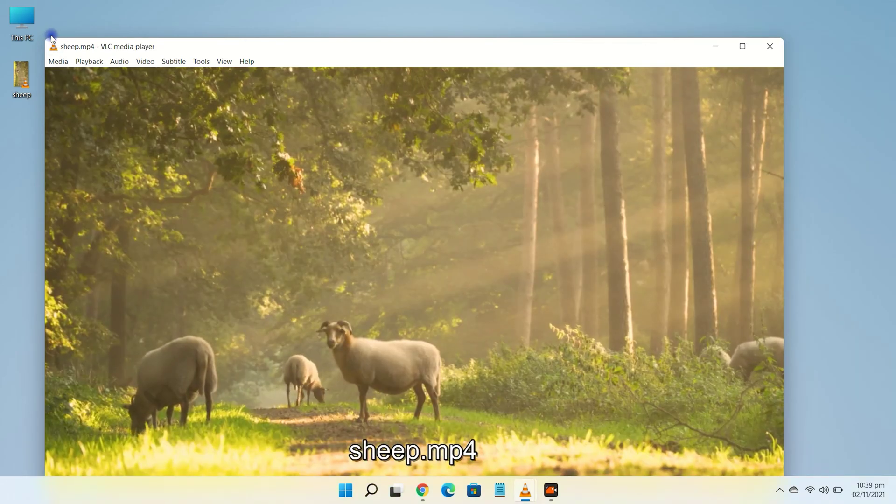
pyautogui.moveTo(48, 41); pyautogui.dragTo(243, 93)
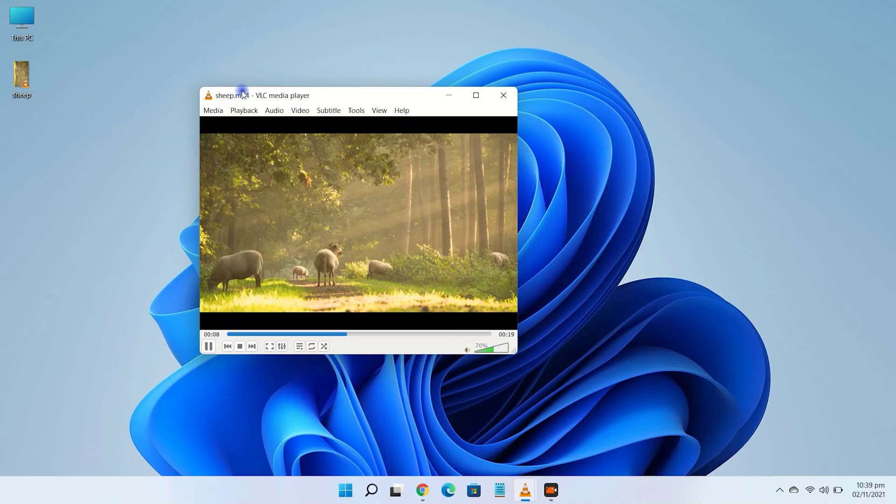
pyautogui.click(206, 348)
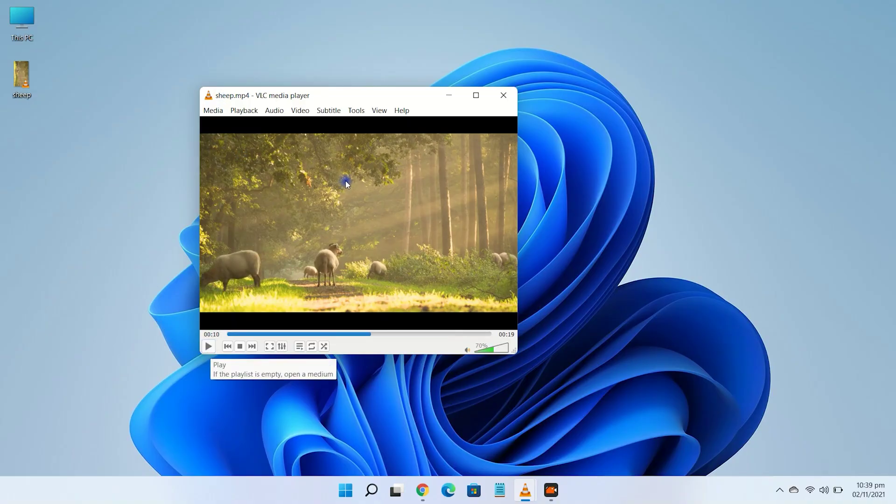
pyautogui.click(356, 111)
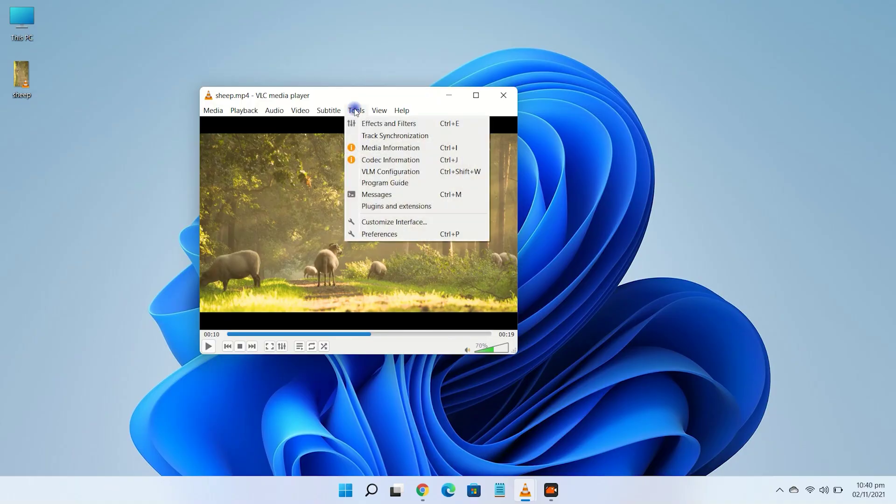
# Step: Open Preferences with Show settings set to All, scrolled down to Video
pyautogui.click(378, 233)
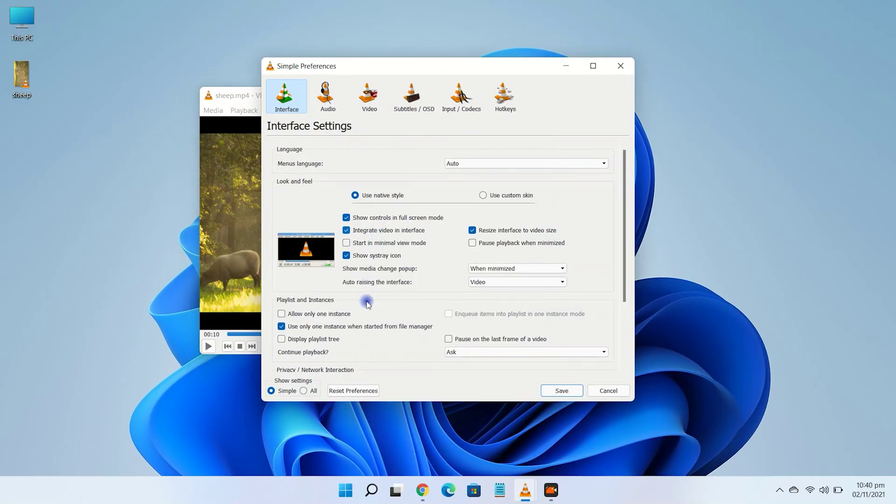
pyautogui.click(304, 391)
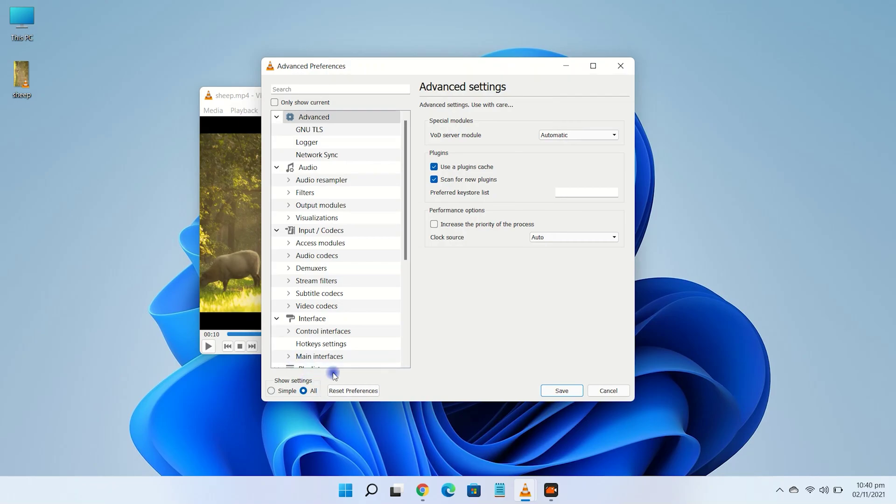
pyautogui.scroll(-4, 386, 234)
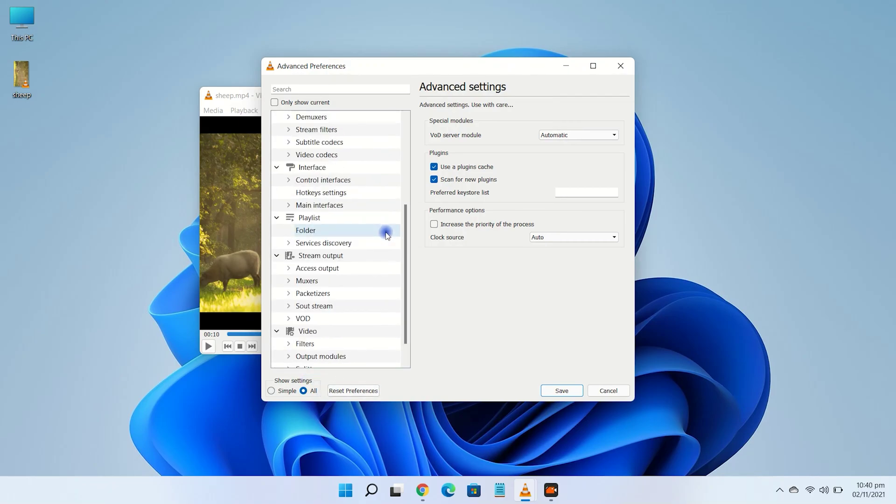
pyautogui.scroll(-1, 386, 235)
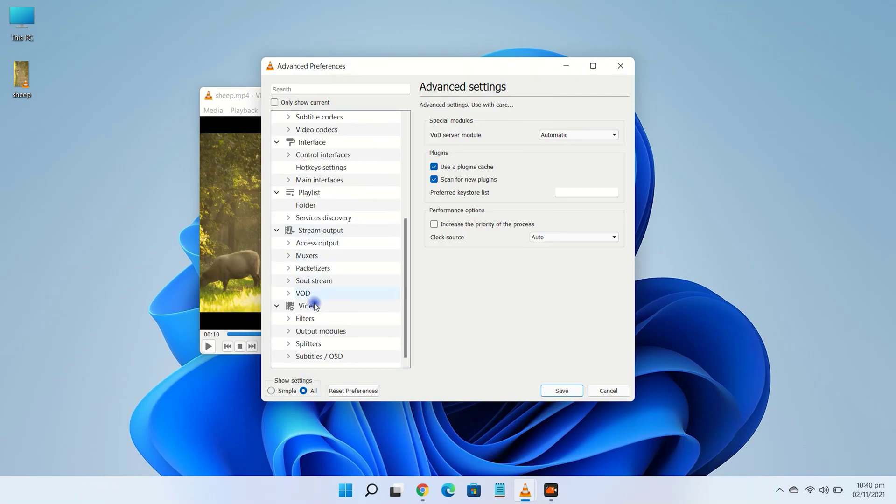
# Step: Tick Video transformation filter under Video > Filters and save the preferences
pyautogui.click(300, 308)
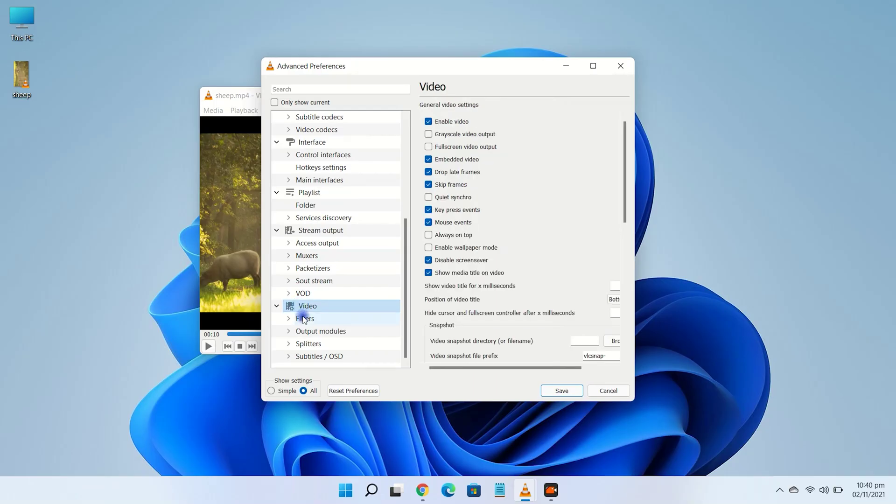
pyautogui.click(303, 319)
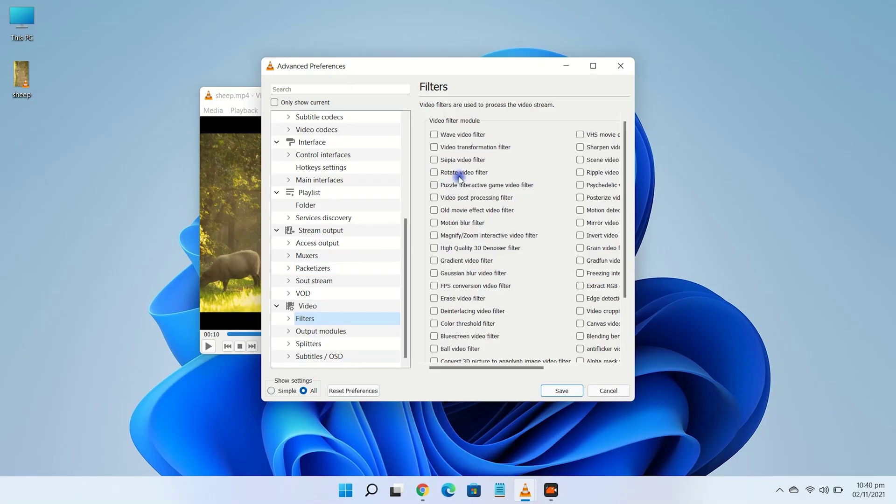
pyautogui.click(433, 148)
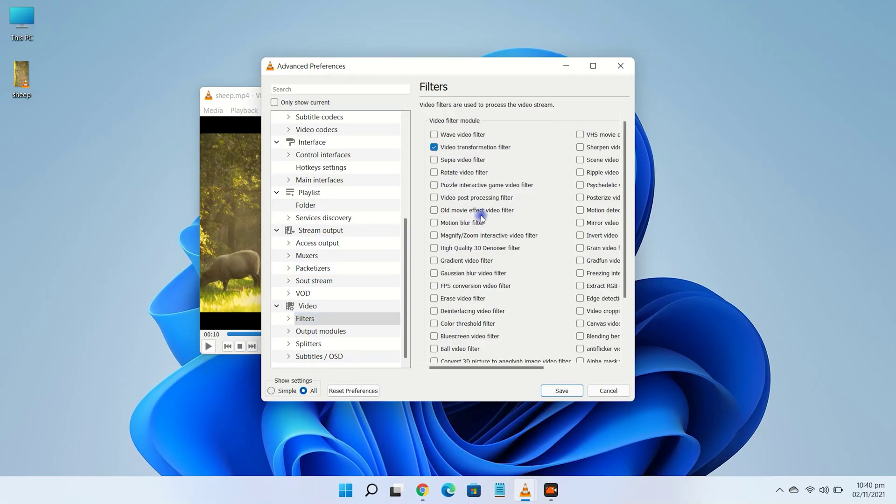
pyautogui.click(556, 390)
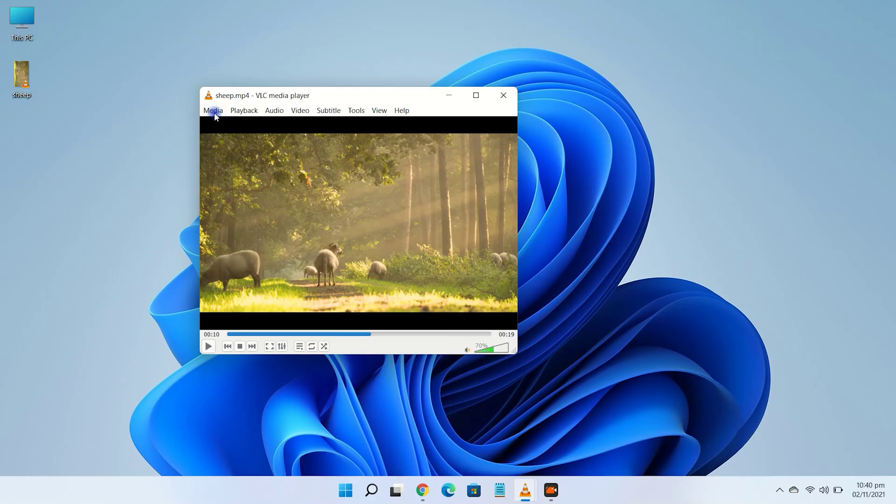
# Step: Set up Convert / Save with sheep.mp4 from the Desktop as the source file
pyautogui.click(214, 112)
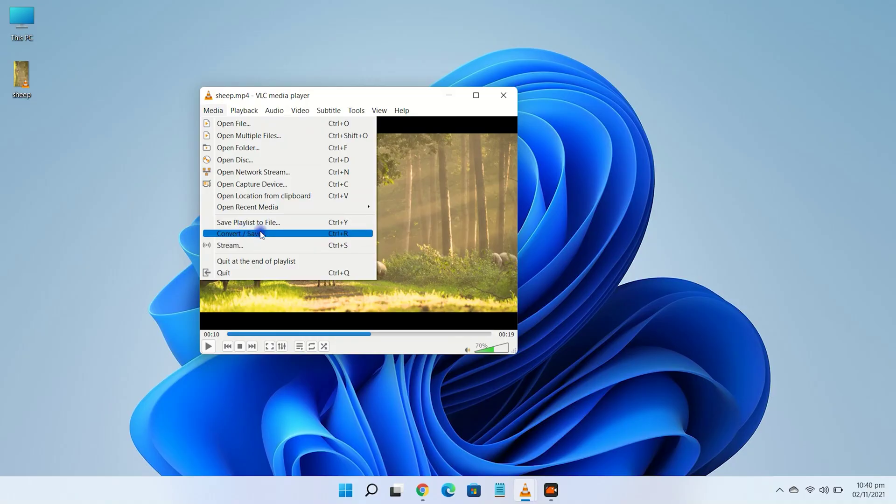
pyautogui.click(353, 238)
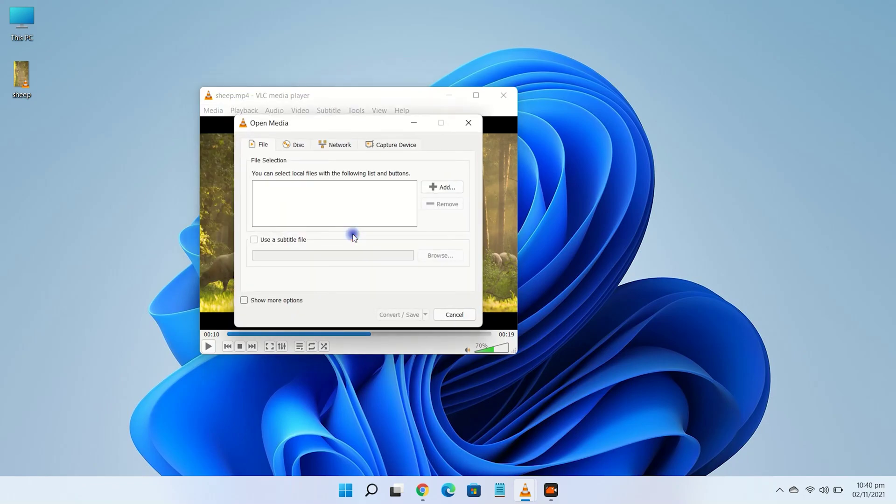
pyautogui.click(451, 187)
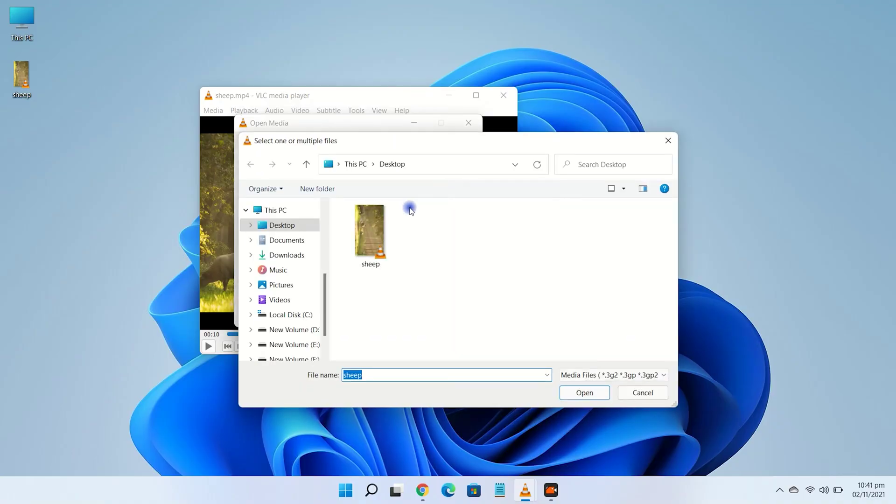
pyautogui.doubleClick(372, 241)
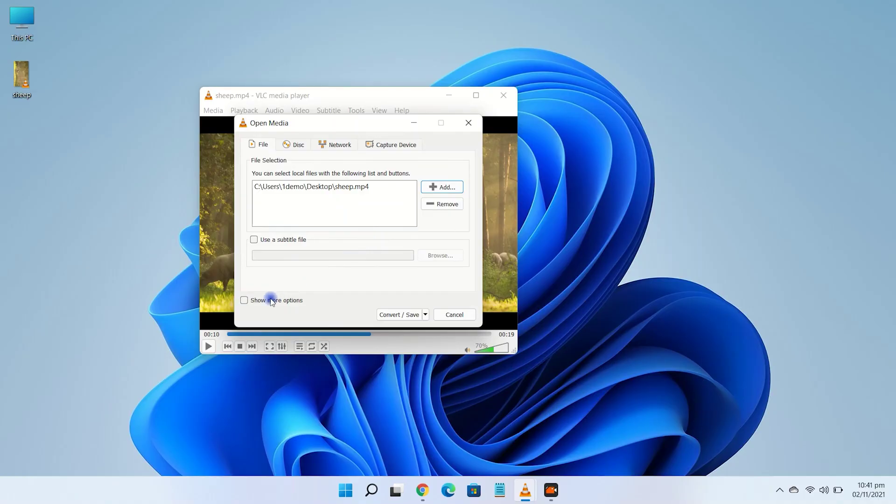
pyautogui.click(384, 315)
pyautogui.click(399, 316)
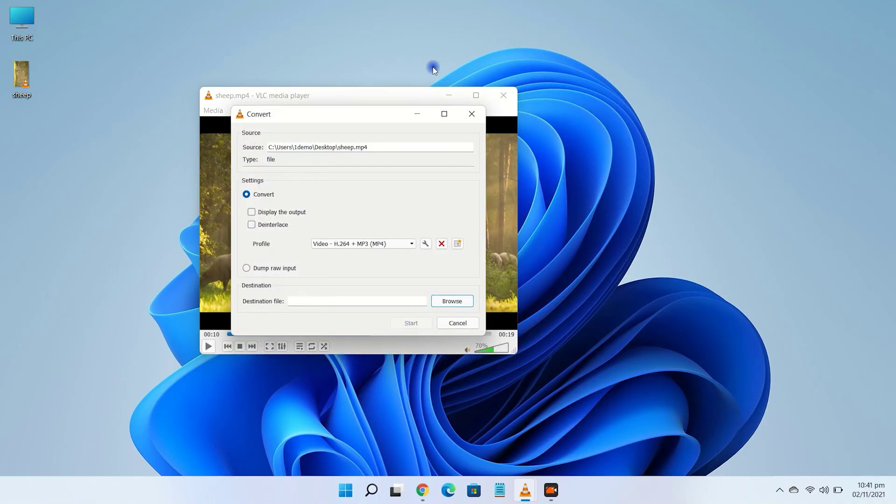
pyautogui.click(330, 243)
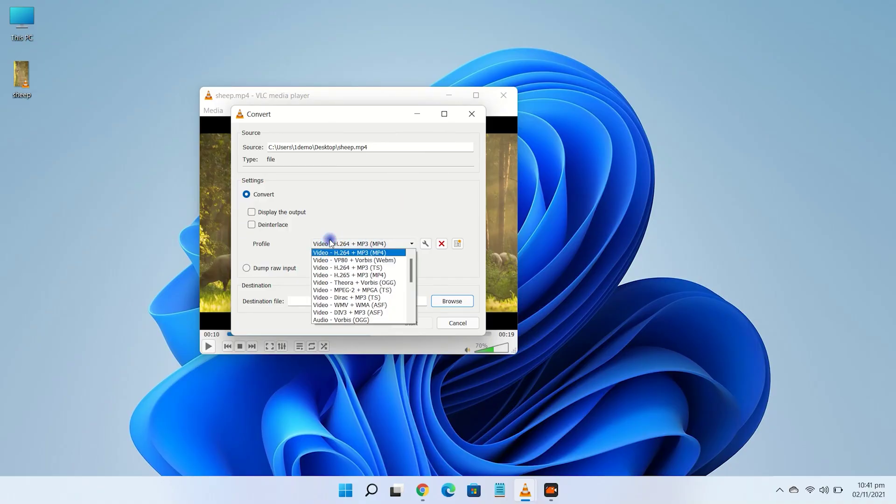
pyautogui.click(336, 252)
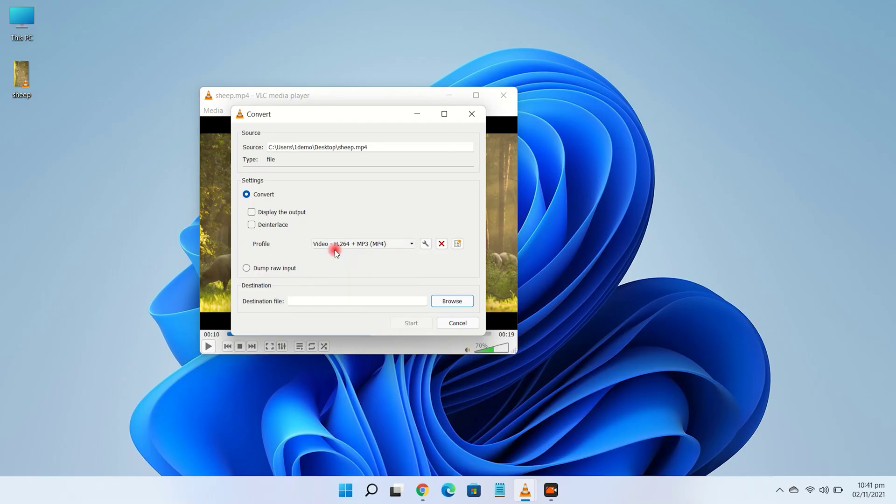
# Step: Enable Video transformation filter in the H.264 + MP3 (MP4) profile's video codec filters and save
pyautogui.click(426, 244)
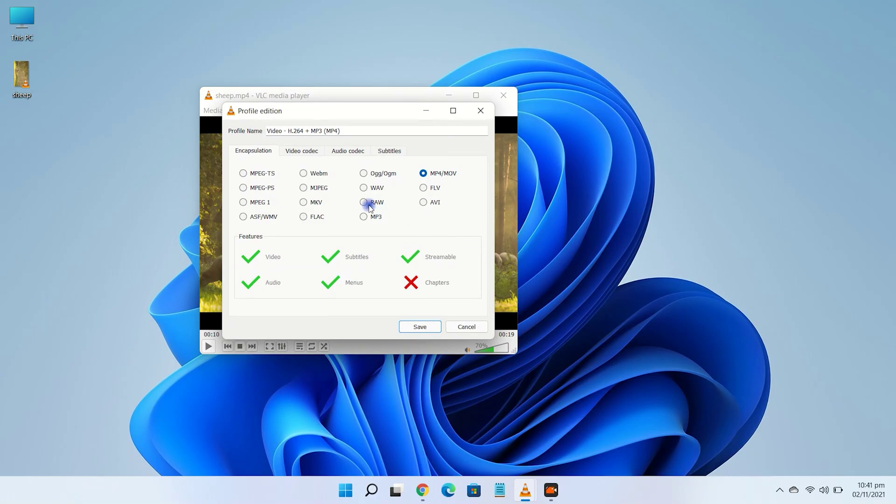
pyautogui.click(299, 152)
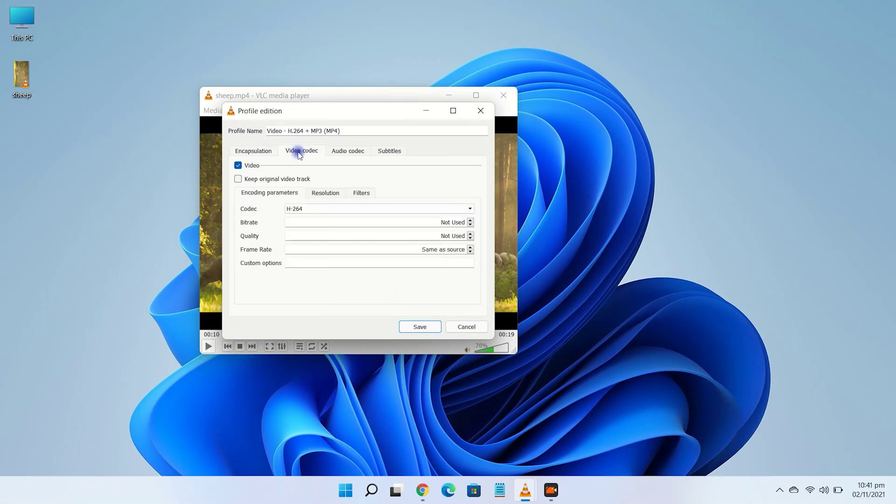
pyautogui.click(367, 195)
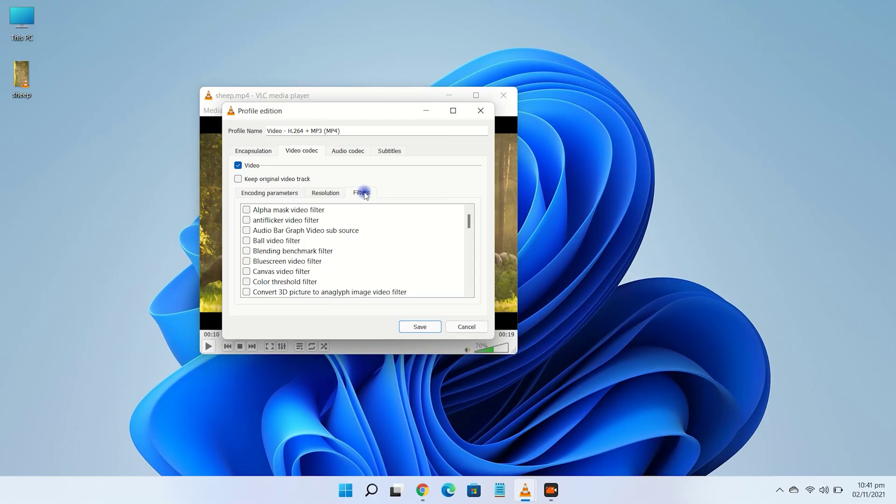
pyautogui.scroll(-7, 355, 234)
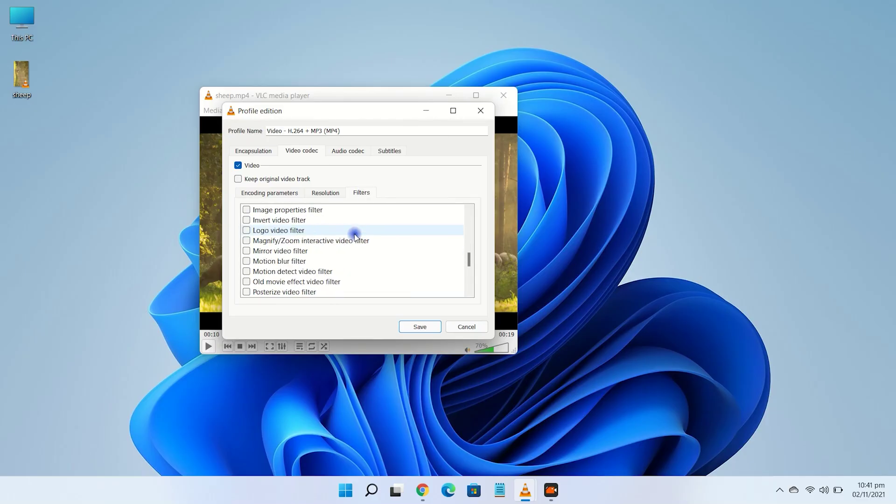
pyautogui.scroll(-4, 354, 236)
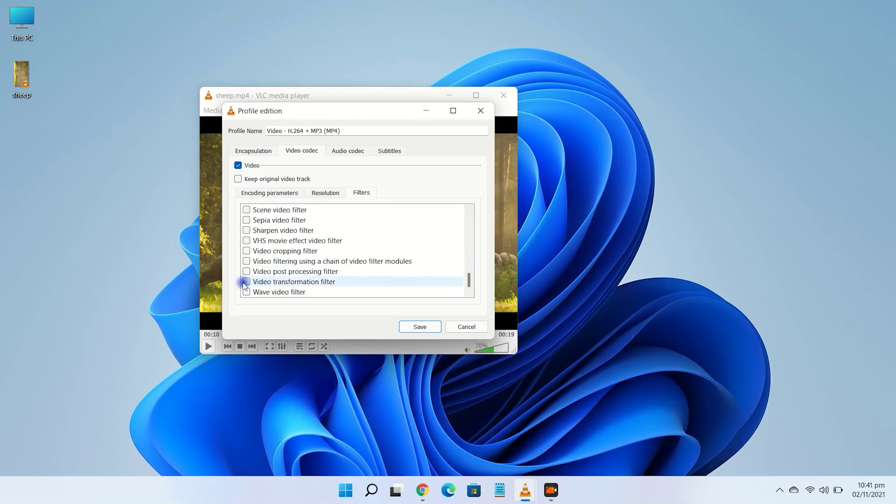
pyautogui.click(244, 283)
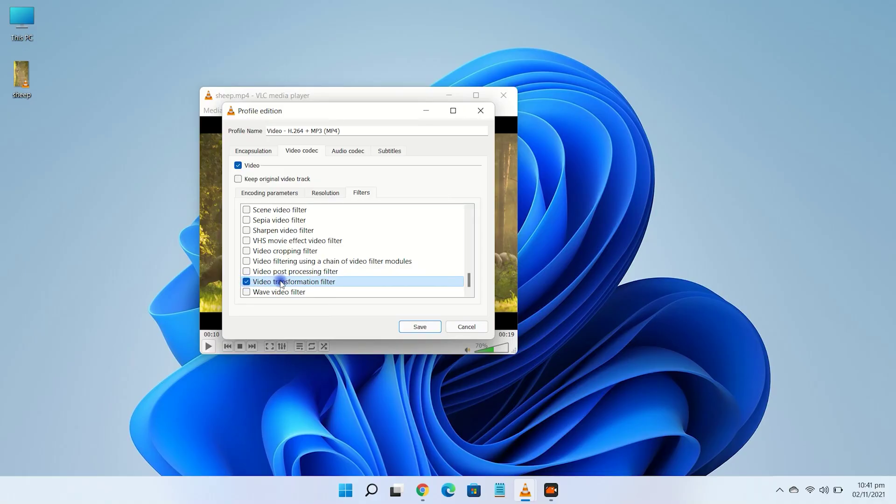
pyautogui.click(418, 327)
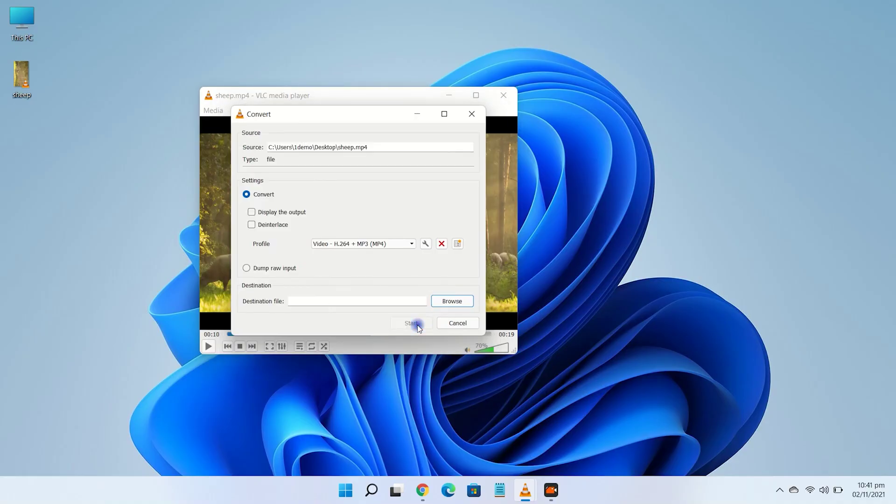
# Step: Save the output as aaaaaa on the Desktop and start the conversion
pyautogui.click(440, 304)
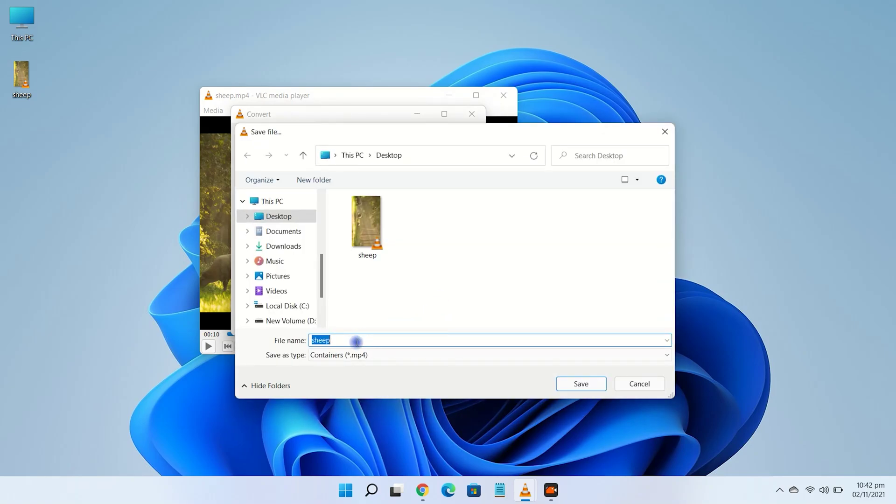
pyautogui.write('aaaaaa')
pyautogui.click(579, 384)
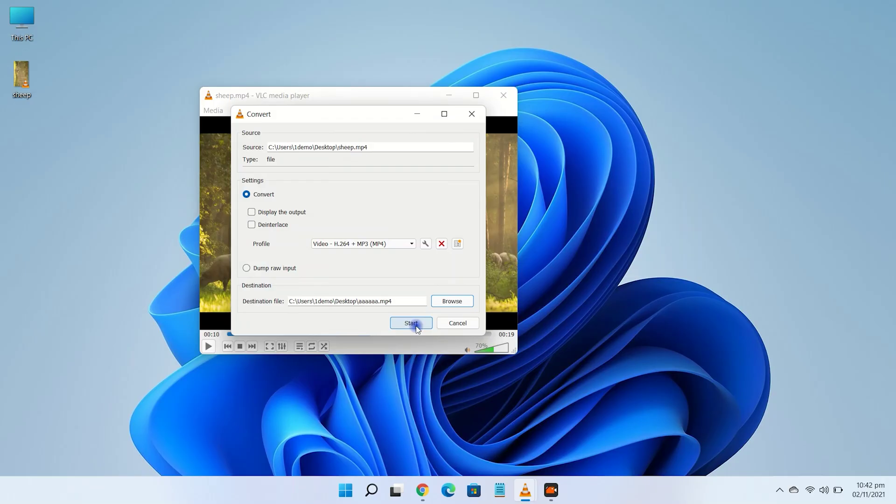
pyautogui.click(416, 324)
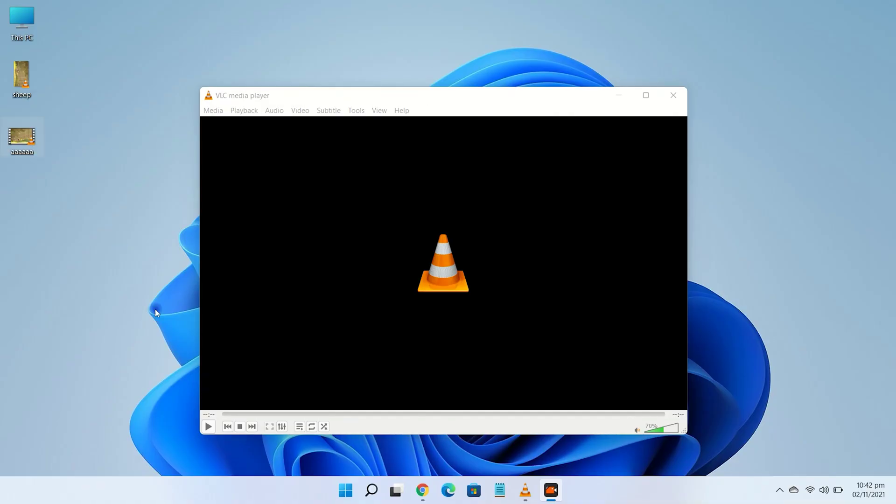
# Step: Close VLC, play aaaaaa.mp4 from the desktop in and out of fullscreen, then close it
pyautogui.click(614, 98)
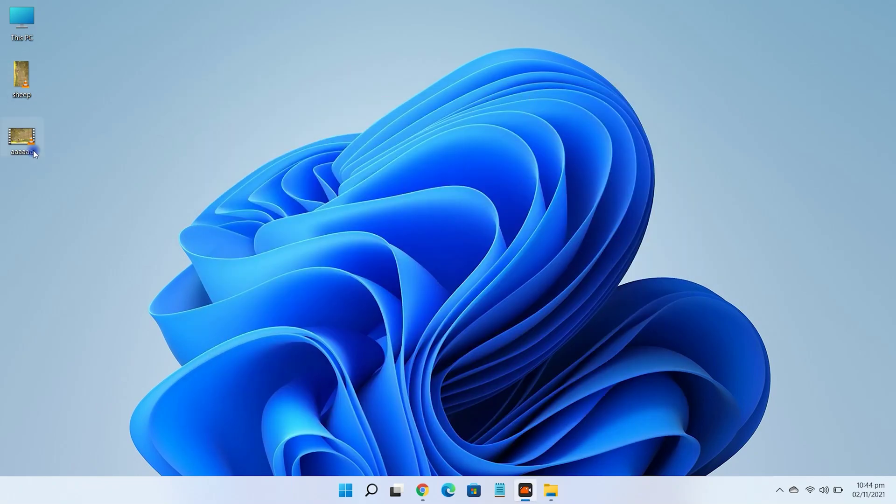
pyautogui.doubleClick(34, 151)
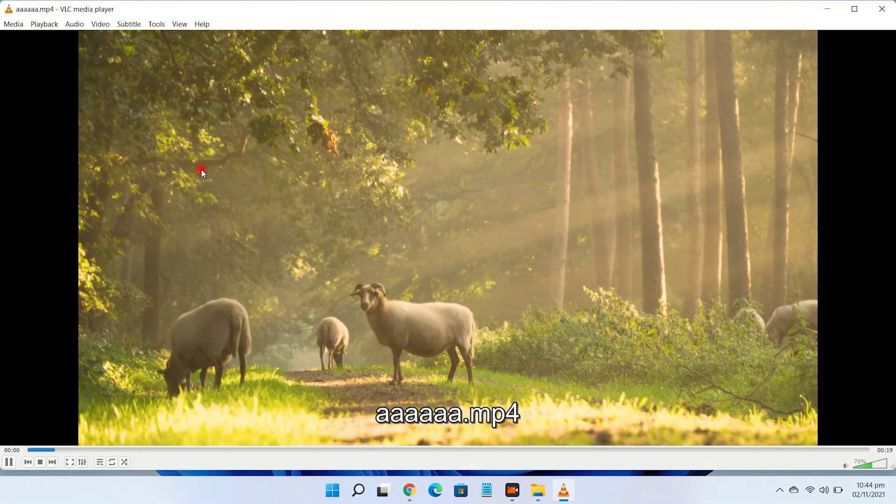
pyautogui.doubleClick(201, 170)
pyautogui.doubleClick(201, 170)
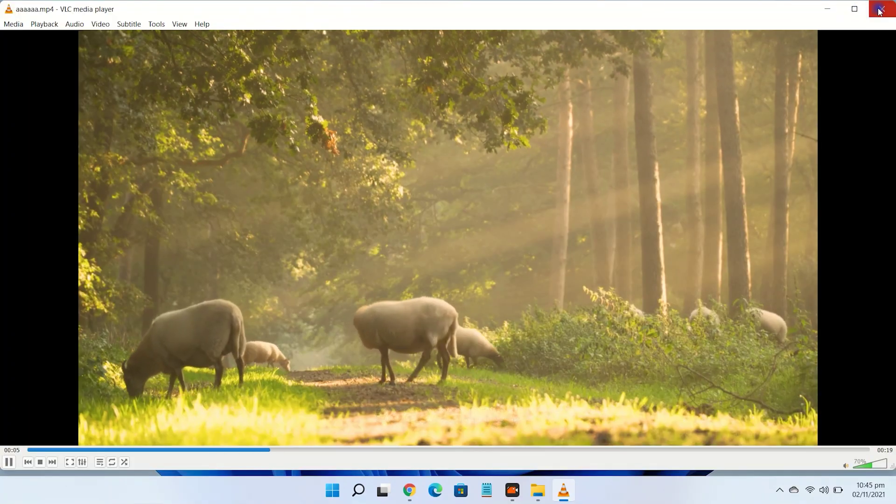
pyautogui.click(882, 9)
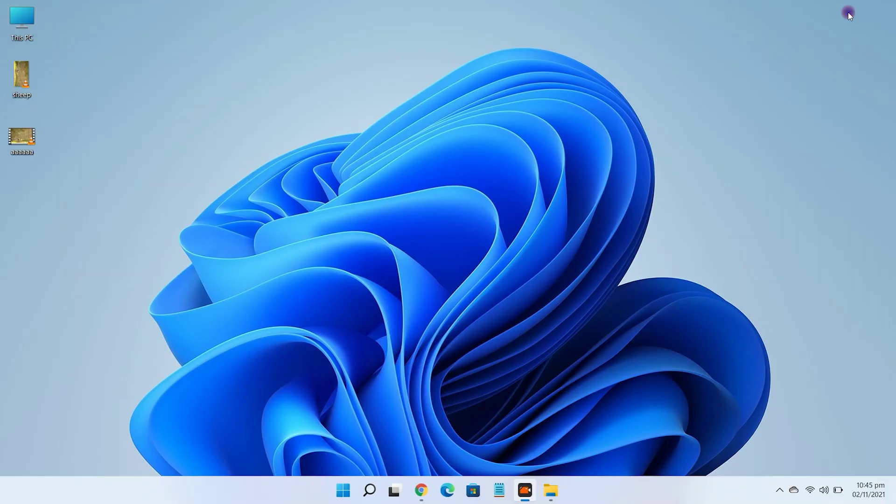
# Step: Replay aaaaaa.mp4 from the desktop and open VLC's Tools > Preferences window
pyautogui.doubleClick(30, 150)
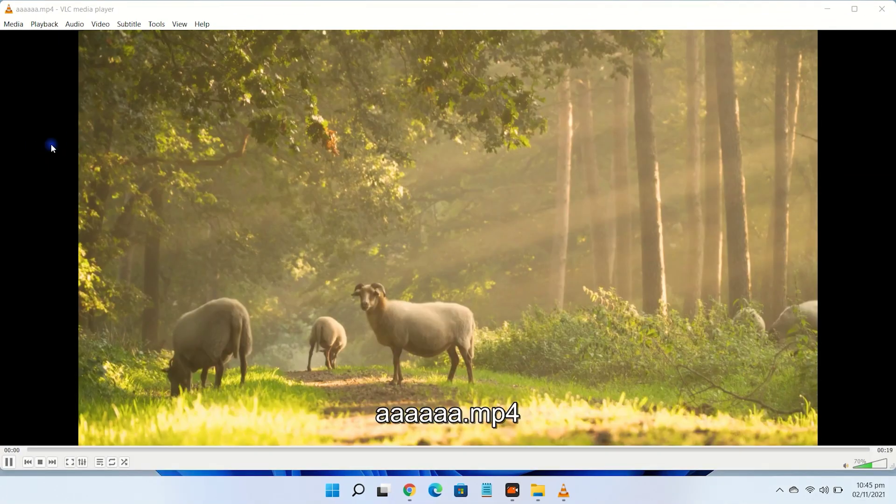
pyautogui.click(156, 25)
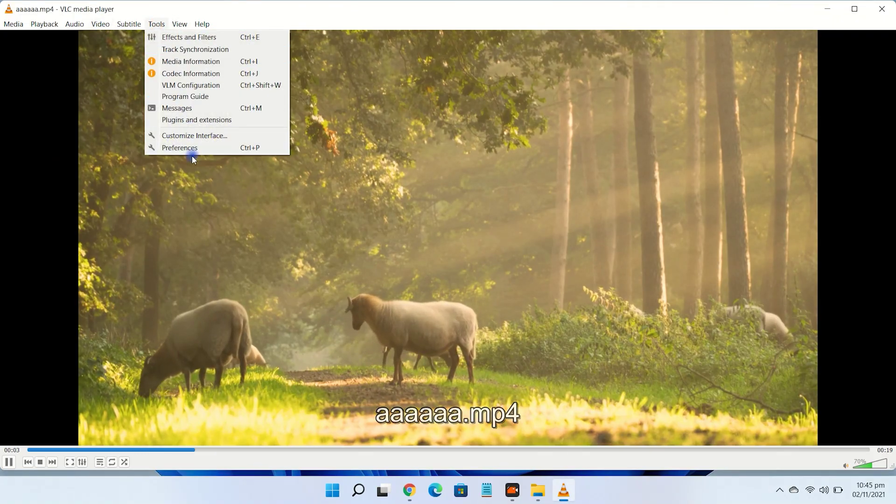